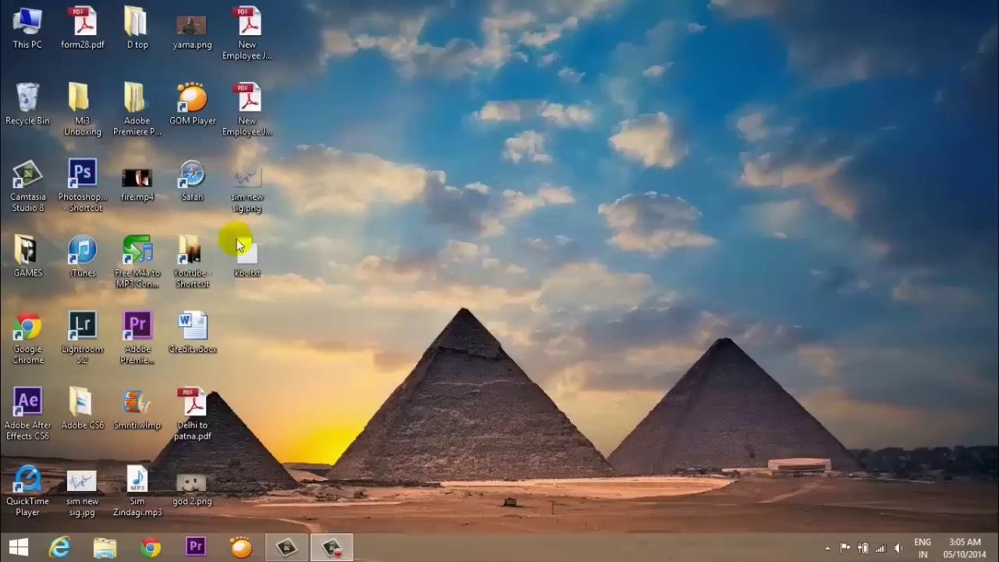
# Step: Open the My Passport (F:) drive from This PC and examine its capacity and existing files, including WD Apps Setup.exe
pyautogui.doubleClick(17, 35)
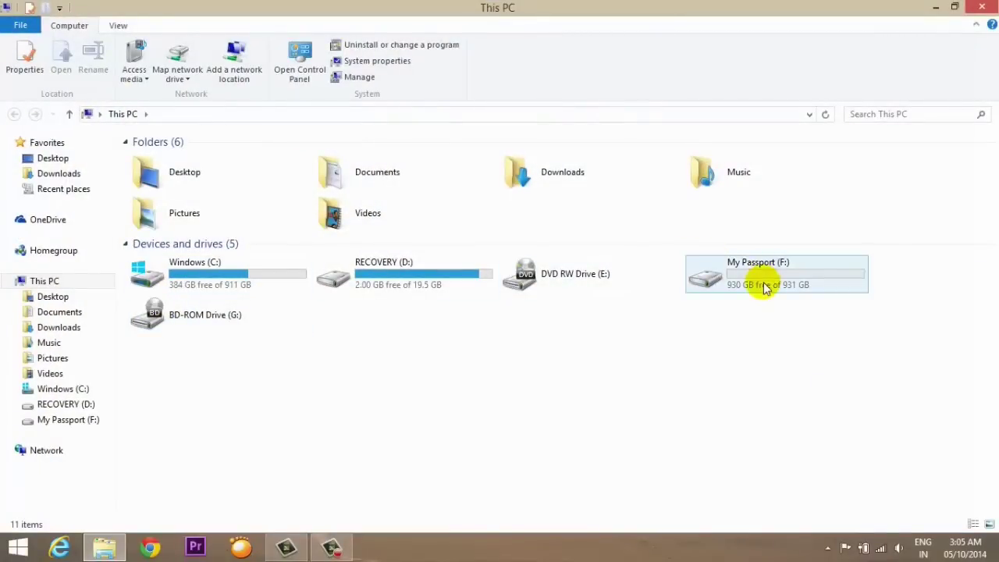
pyautogui.click(797, 265)
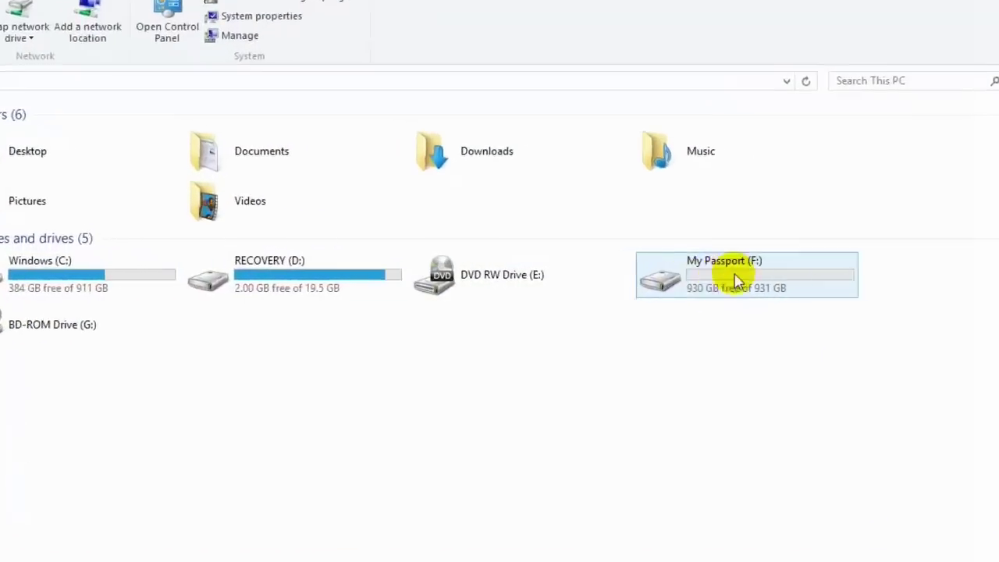
pyautogui.click(591, 382)
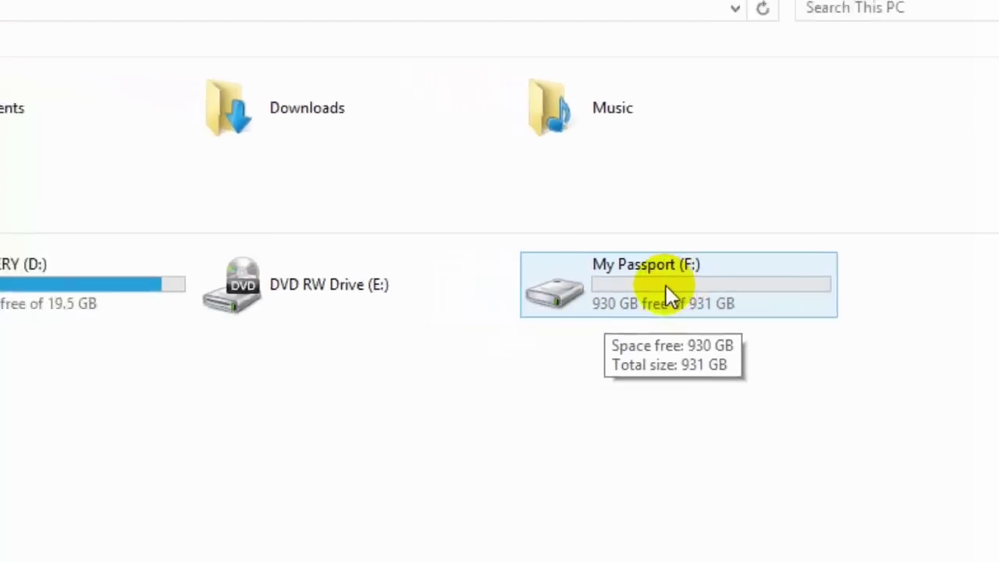
pyautogui.doubleClick(749, 280)
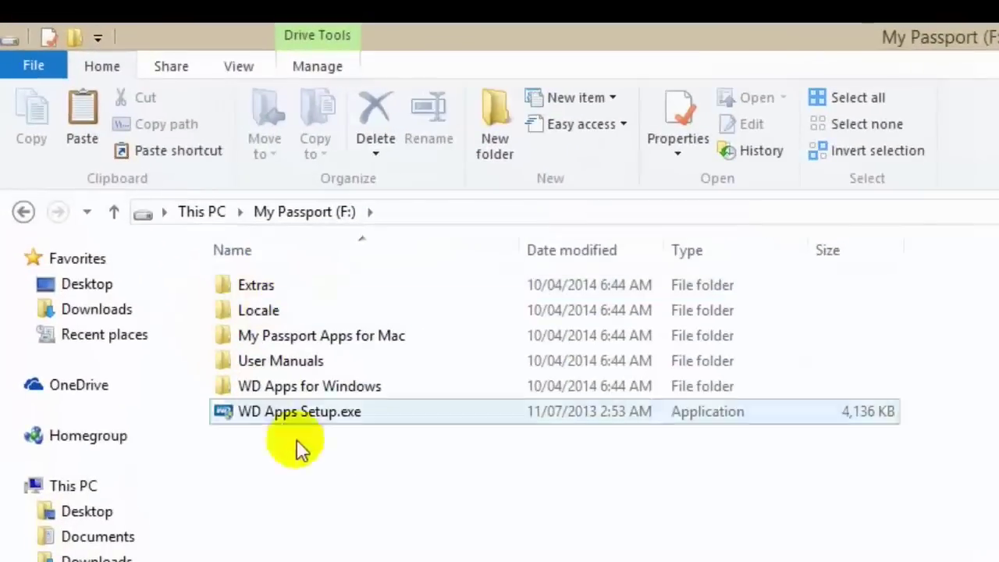
pyautogui.moveTo(445, 535); pyautogui.dragTo(226, 269)
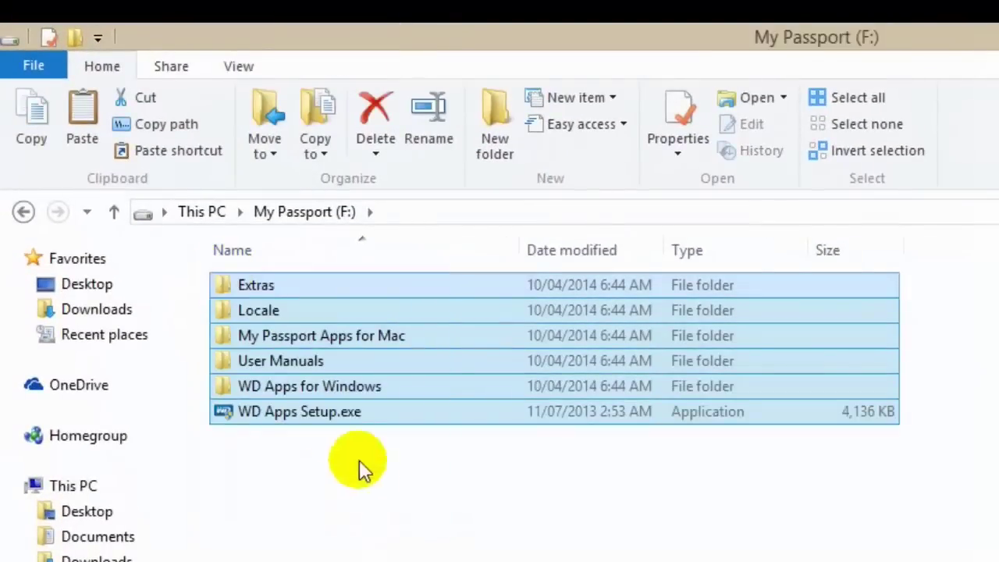
pyautogui.click(341, 468)
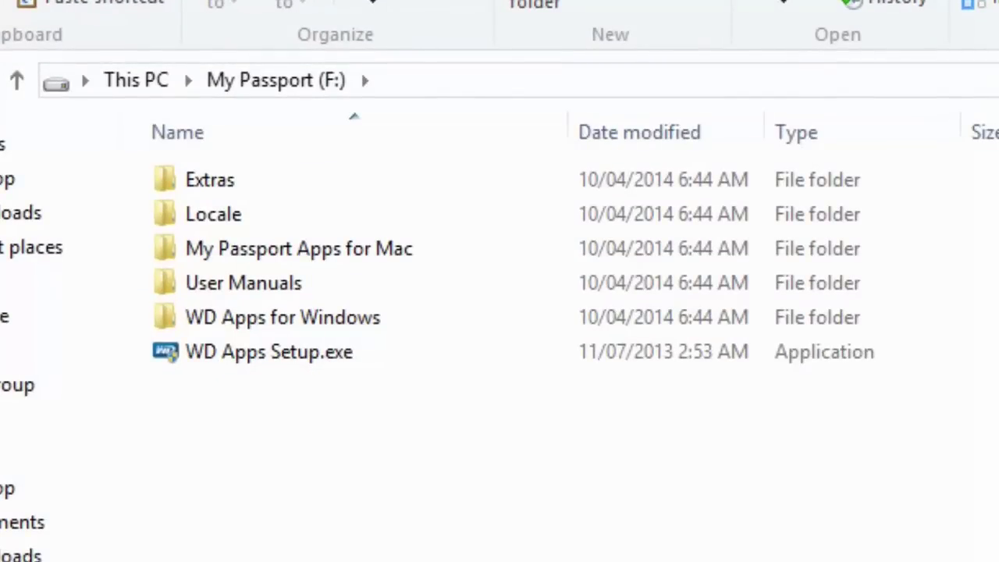
pyautogui.click(263, 361)
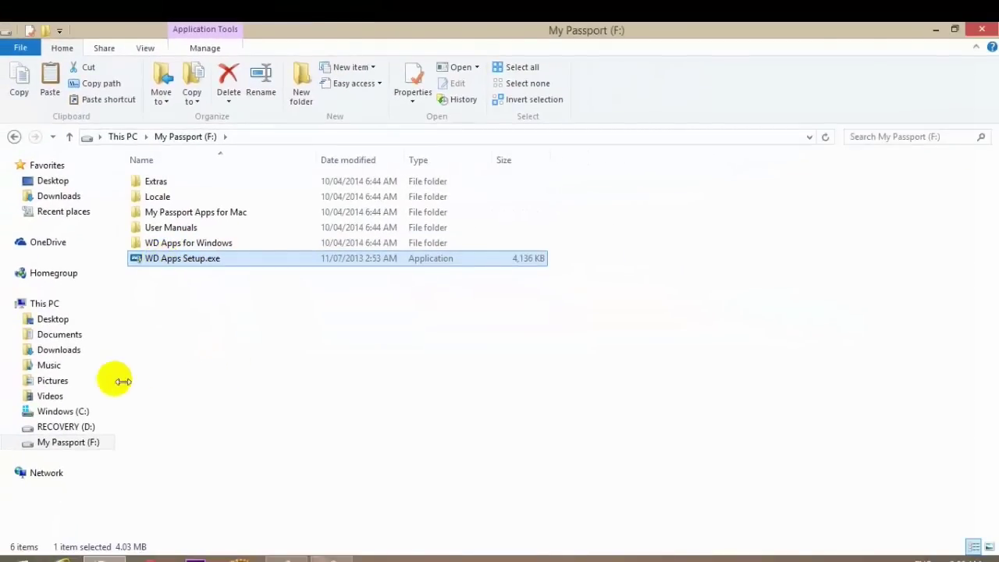
# Step: Copy The.shining.1980.720p.x264.mkv from the The Shining (1980) folder in Downloads
pyautogui.click(65, 413)
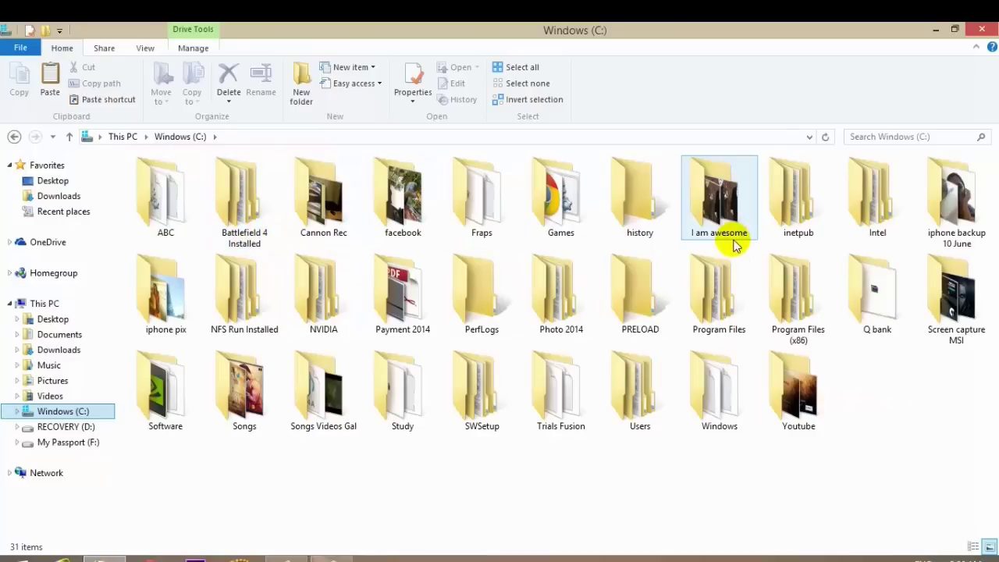
pyautogui.click(62, 196)
pyautogui.click(293, 339)
pyautogui.scroll(-10, 293, 340)
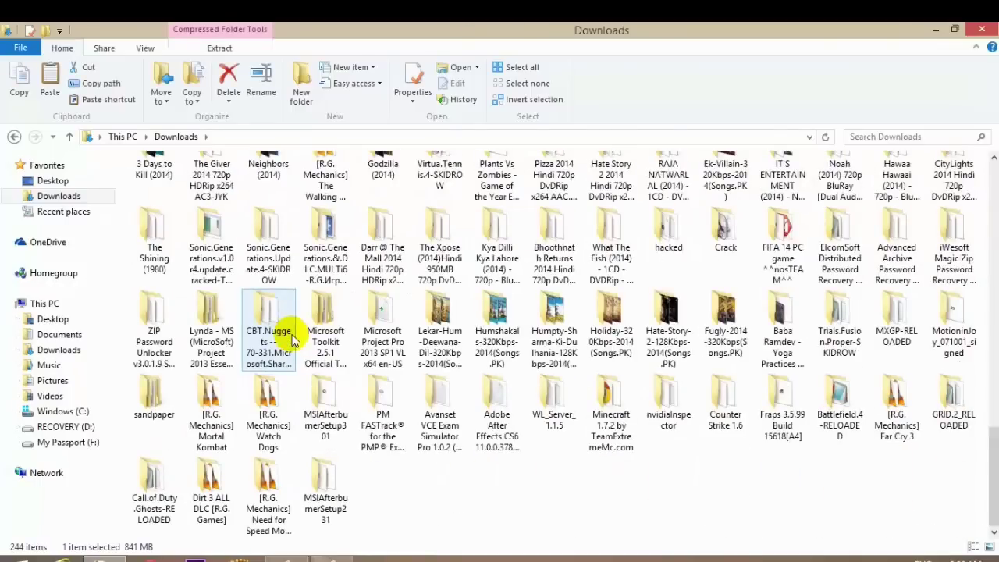
pyautogui.doubleClick(152, 227)
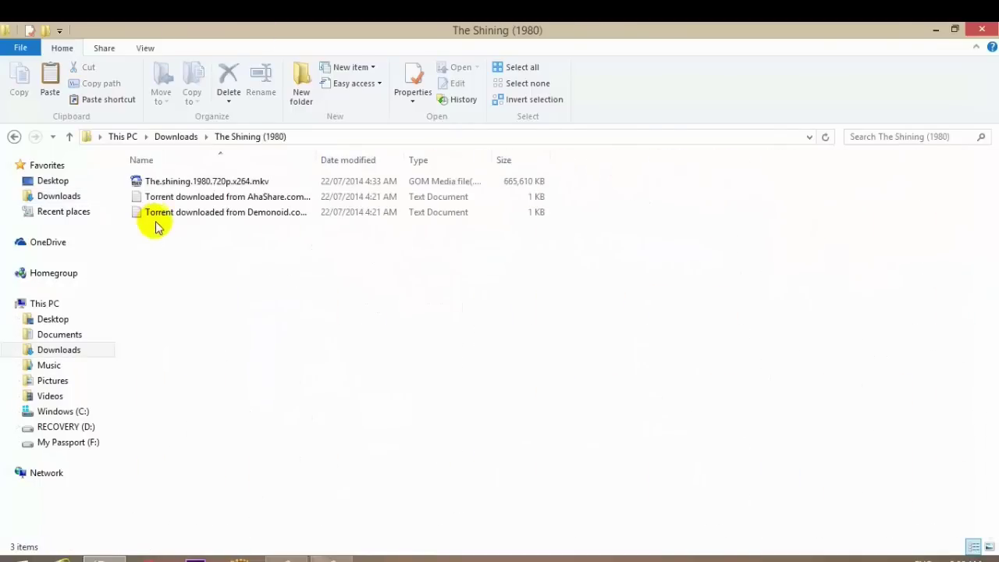
pyautogui.rightClick(207, 184)
pyautogui.click(243, 386)
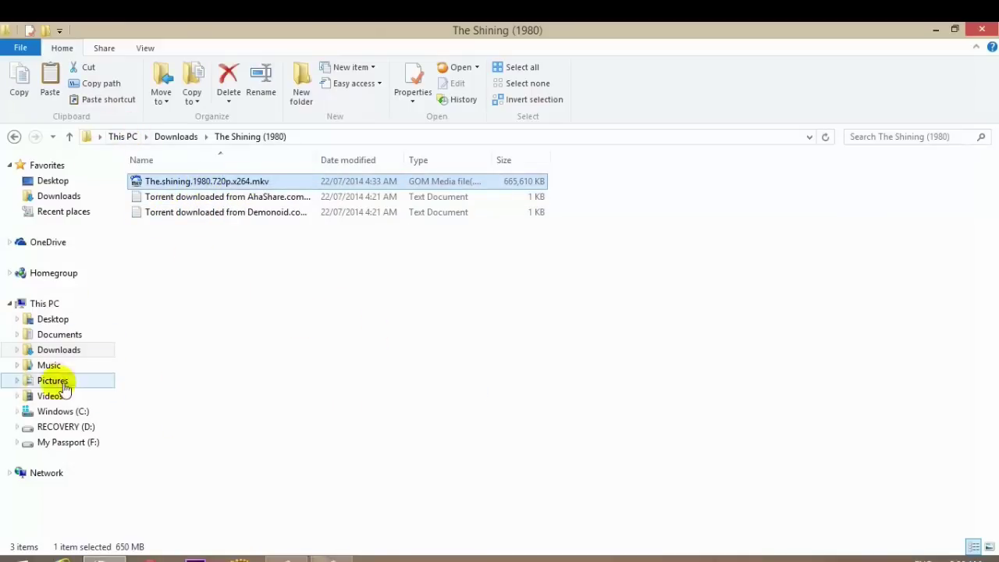
# Step: Create a folder named Movies on My Passport (F:) and paste the copied The Shining video into it
pyautogui.click(68, 441)
pyautogui.click(304, 88)
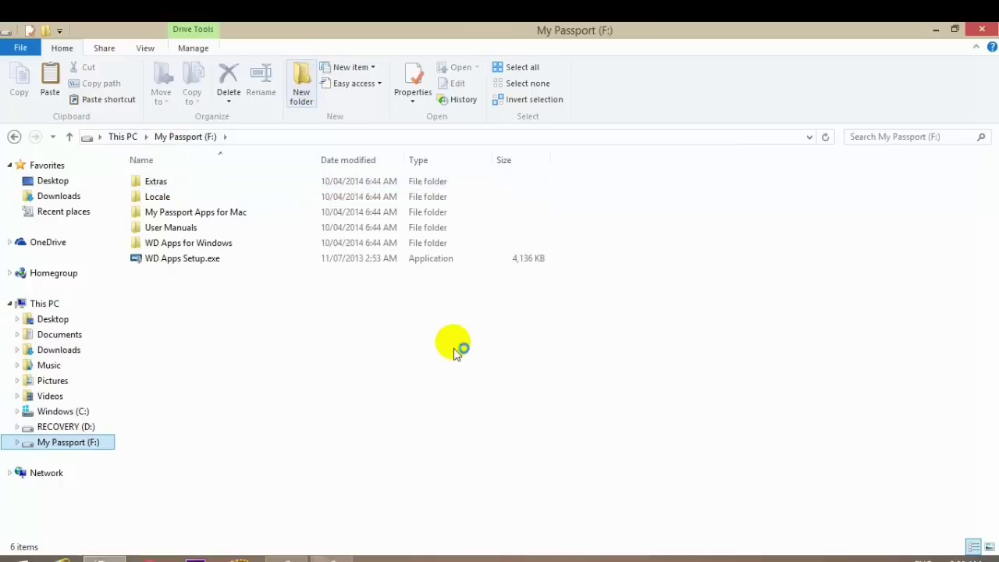
pyautogui.write('Movies')
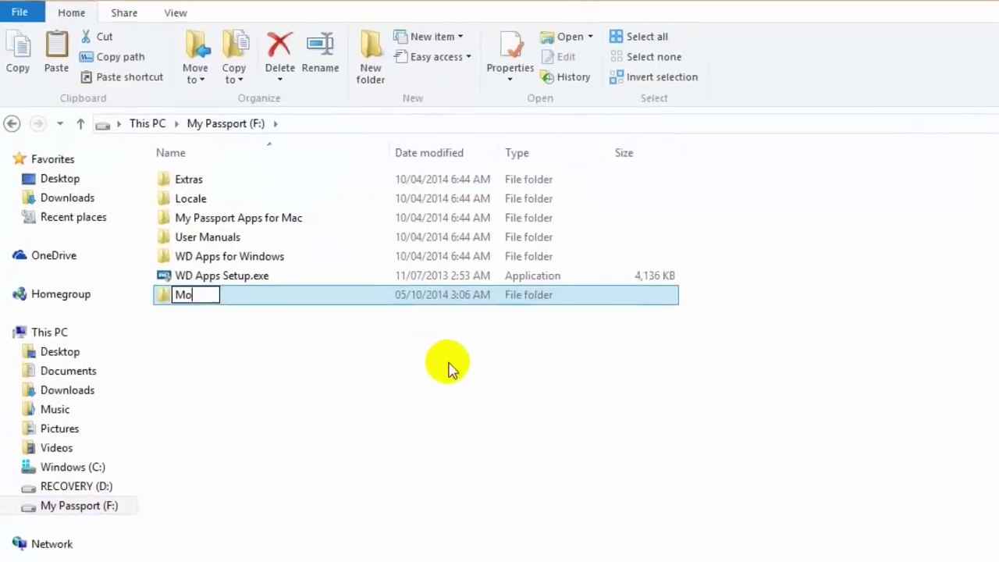
pyautogui.press('Return')
pyautogui.press('Return')
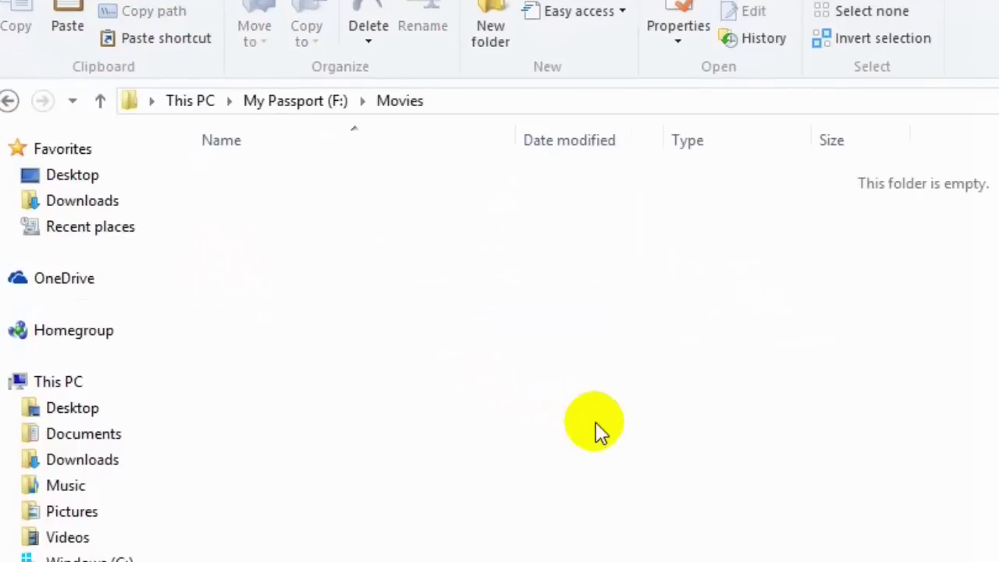
pyautogui.rightClick(476, 310)
pyautogui.click(575, 481)
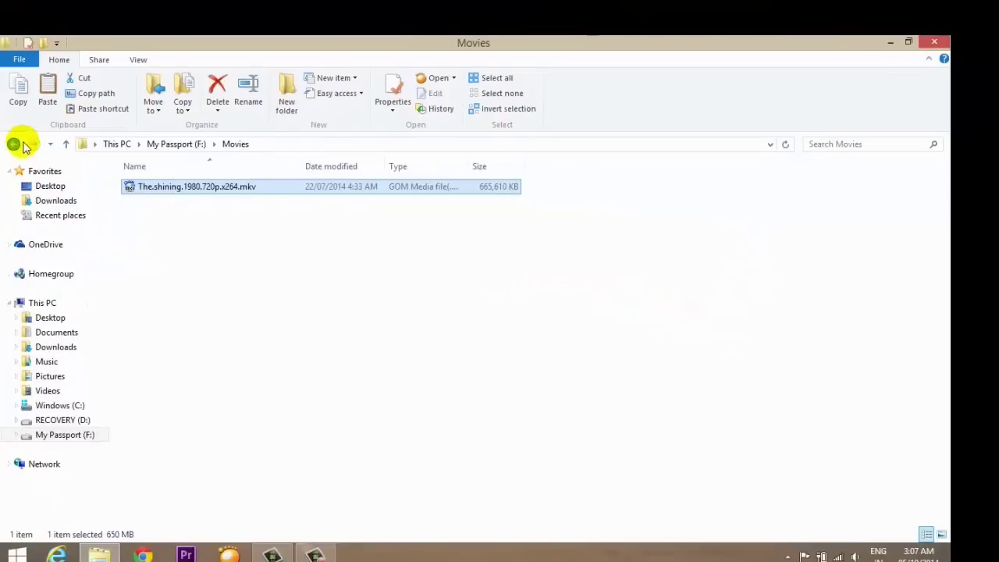
# Step: Copy the 1.97 GB movie file from the The Giver 2014 720p HDRip x264 AC3-JYK folder in Downloads
pyautogui.click(45, 405)
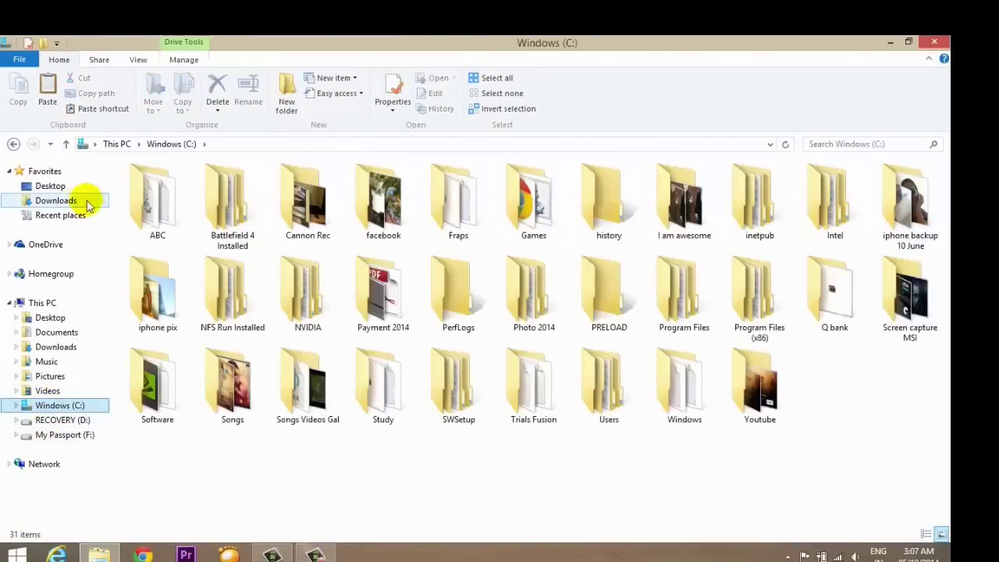
pyautogui.click(50, 201)
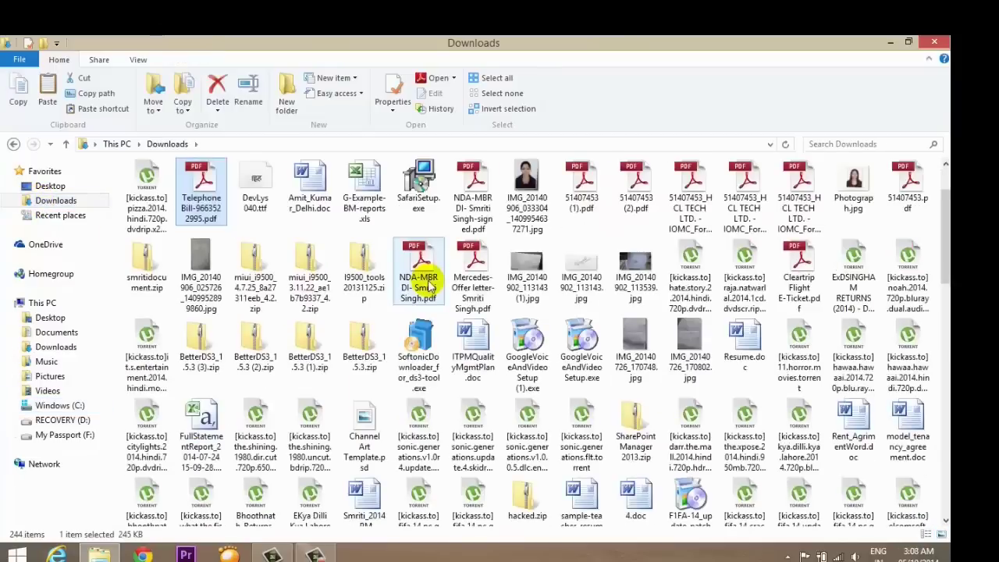
pyautogui.click(428, 287)
pyautogui.press('t')
pyautogui.press('t')
pyautogui.press('t')
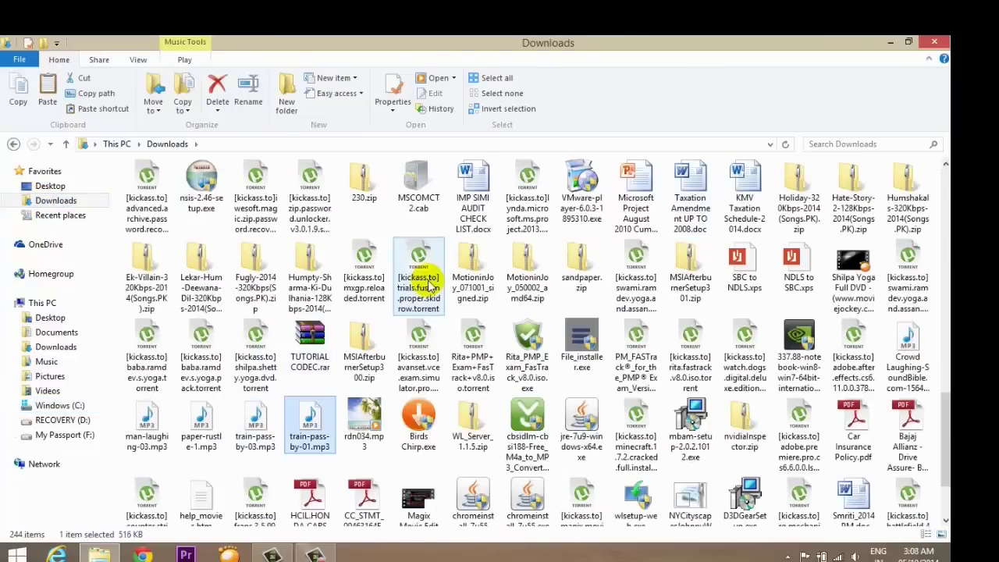
pyautogui.press('t')
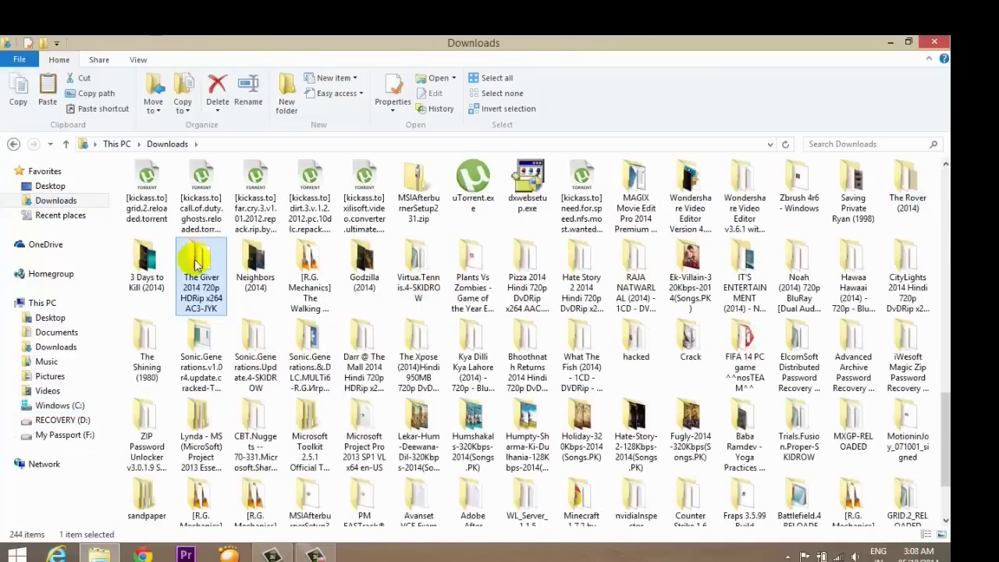
pyautogui.doubleClick(194, 258)
pyautogui.click(191, 200)
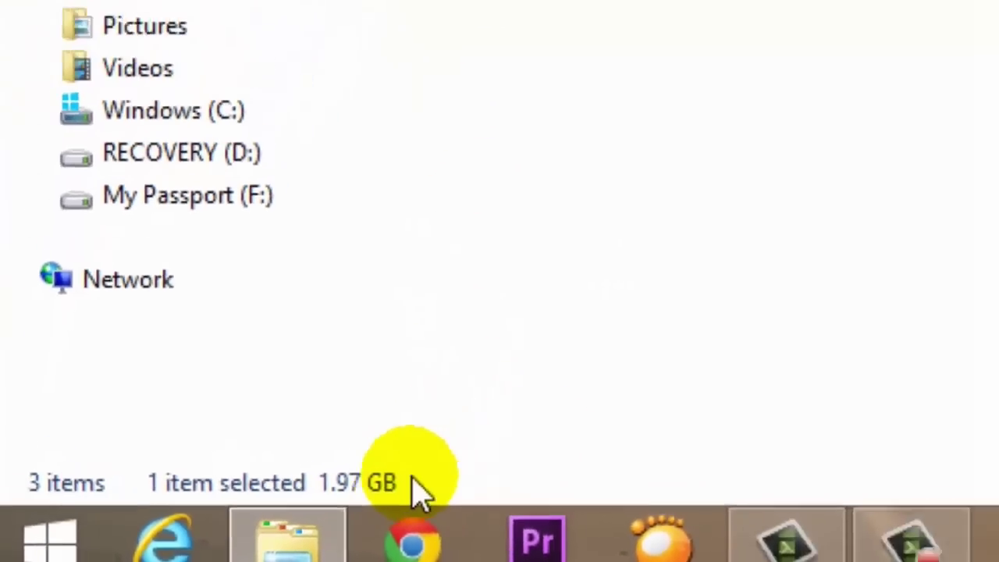
pyautogui.rightClick(265, 187)
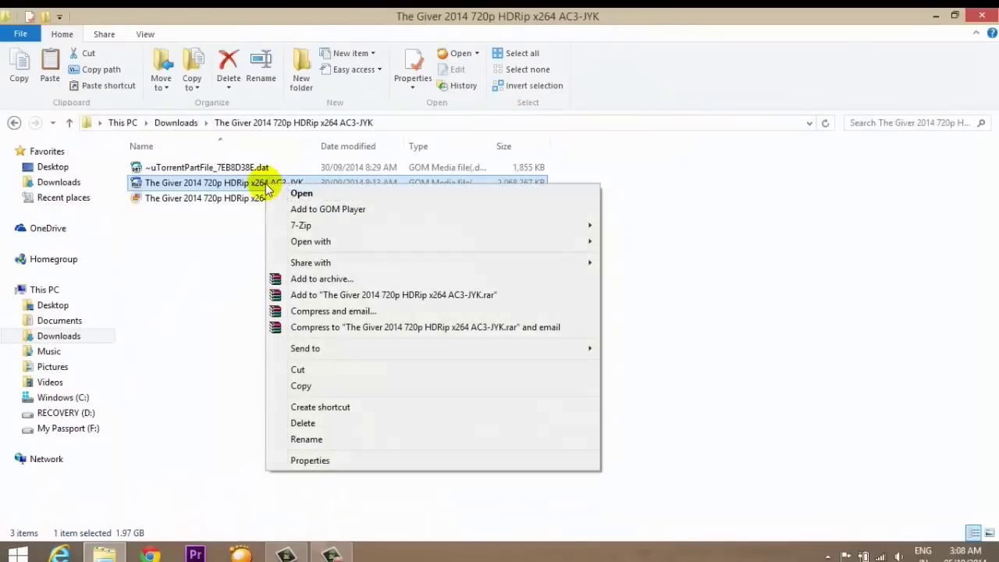
pyautogui.click(347, 390)
# Step: Paste the copied The Giver movie into the Movies folder on My Passport (F:)
pyautogui.click(43, 429)
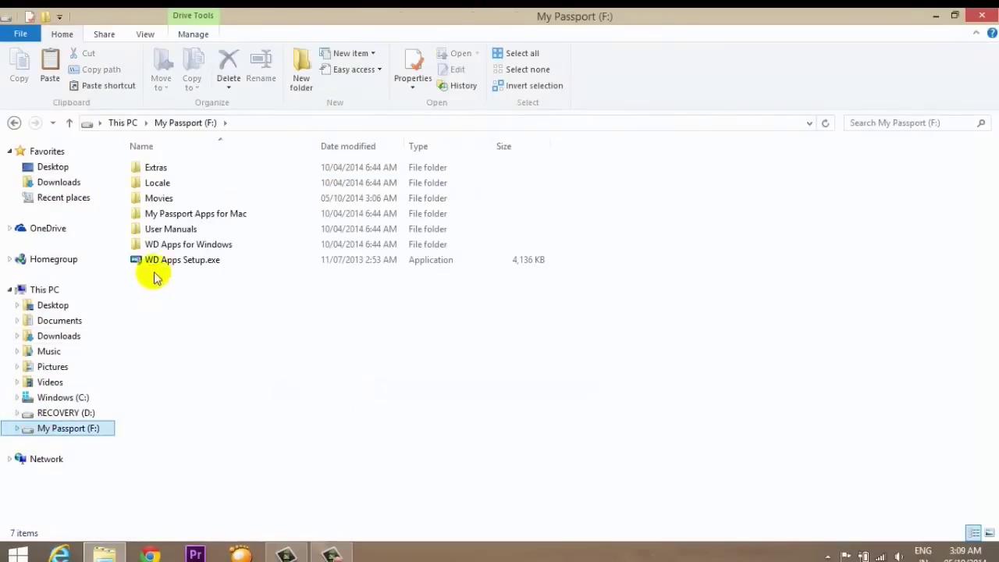
pyautogui.click(168, 212)
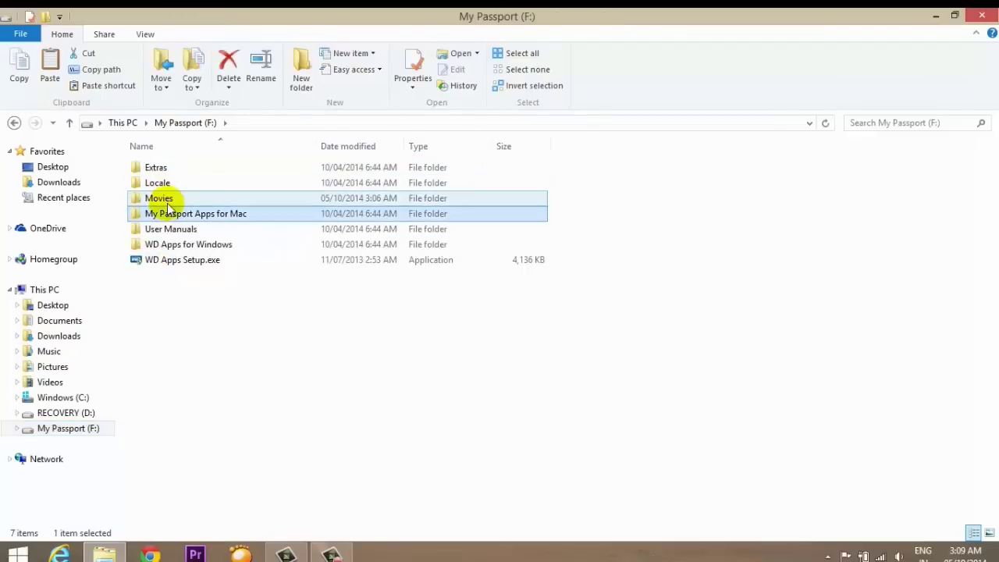
pyautogui.doubleClick(167, 203)
pyautogui.rightClick(206, 244)
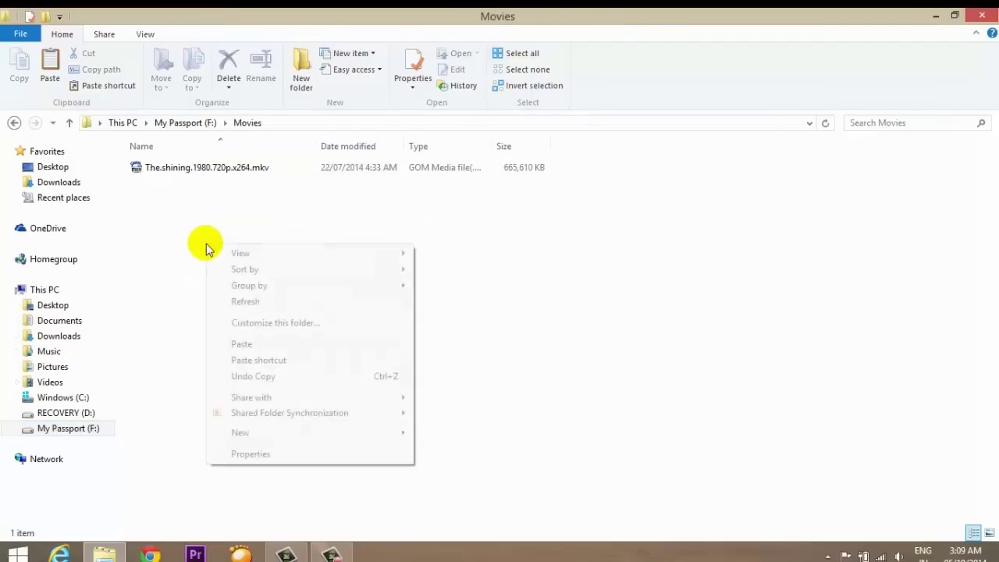
pyautogui.click(241, 344)
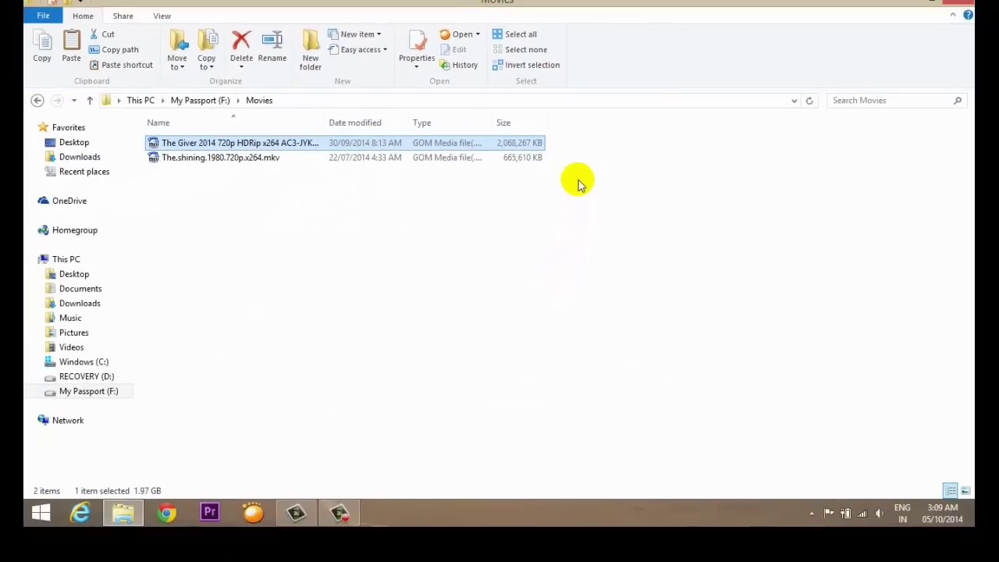
pyautogui.click(261, 206)
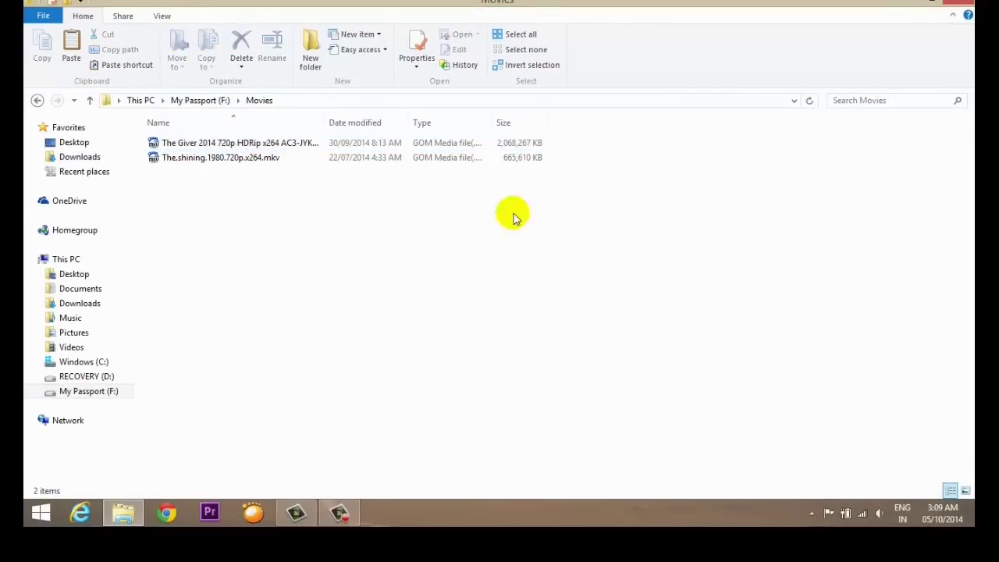
# Step: Check the size of the [R.G. Mechanics] Watch Dogs folder in Downloads through its properties and cut the folder
pyautogui.click(92, 362)
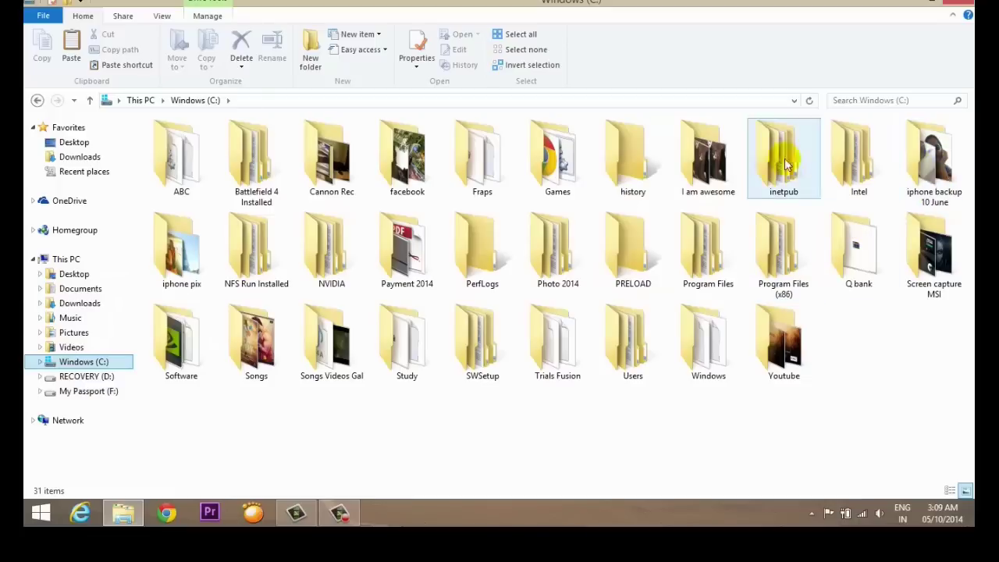
pyautogui.click(74, 159)
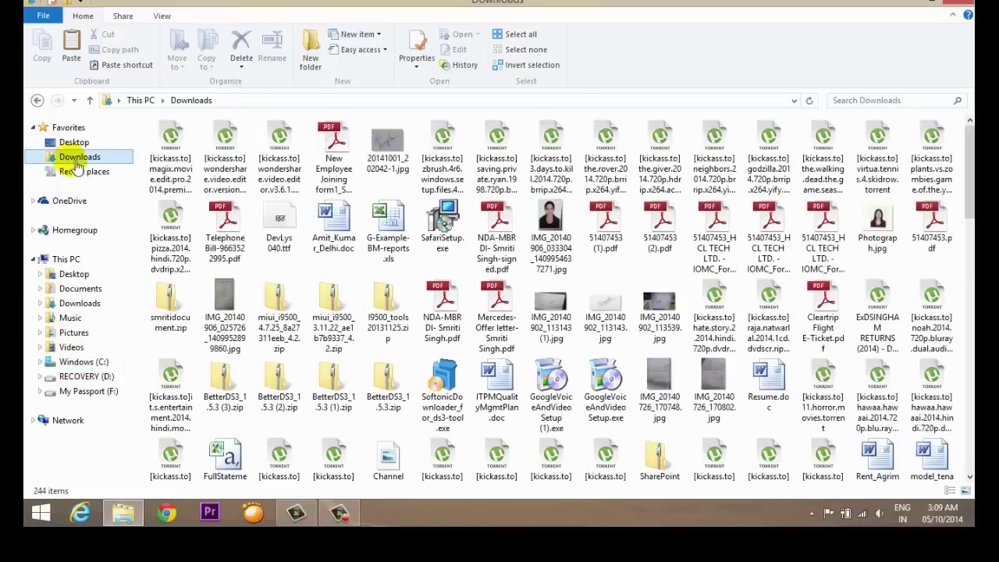
pyautogui.click(546, 343)
pyautogui.scroll(-10, 546, 338)
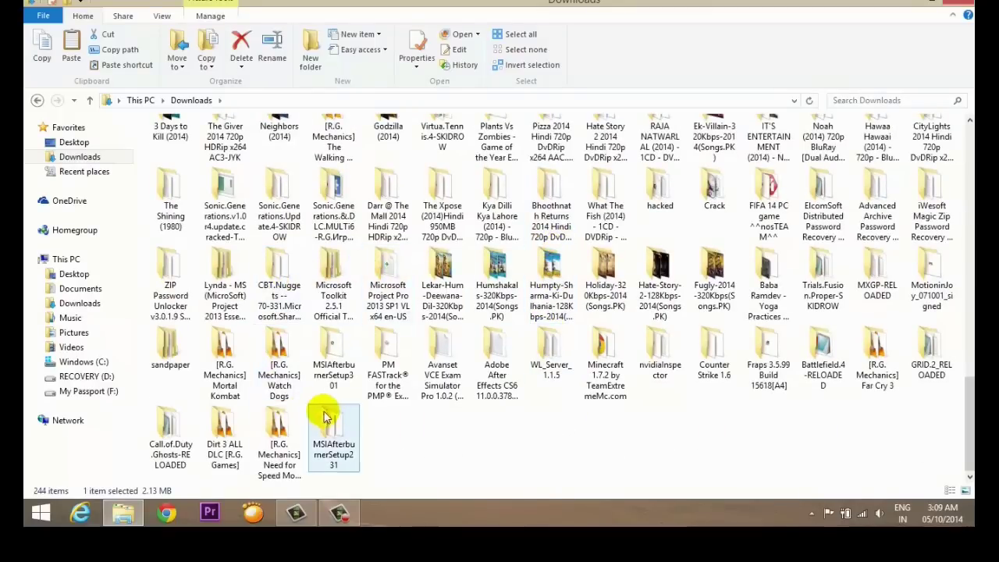
pyautogui.doubleClick(269, 345)
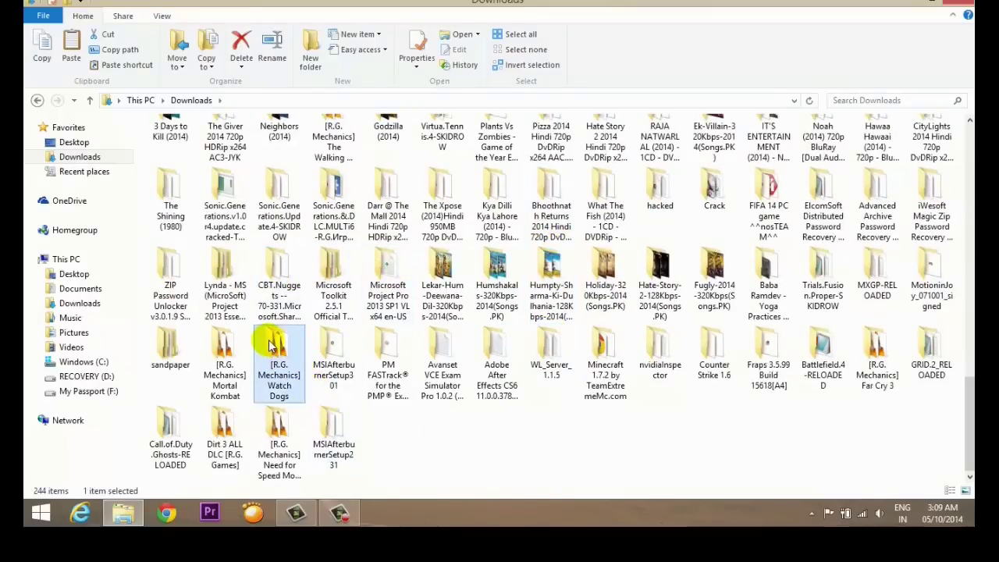
pyautogui.click(191, 100)
pyautogui.rightClick(285, 426)
pyautogui.click(312, 414)
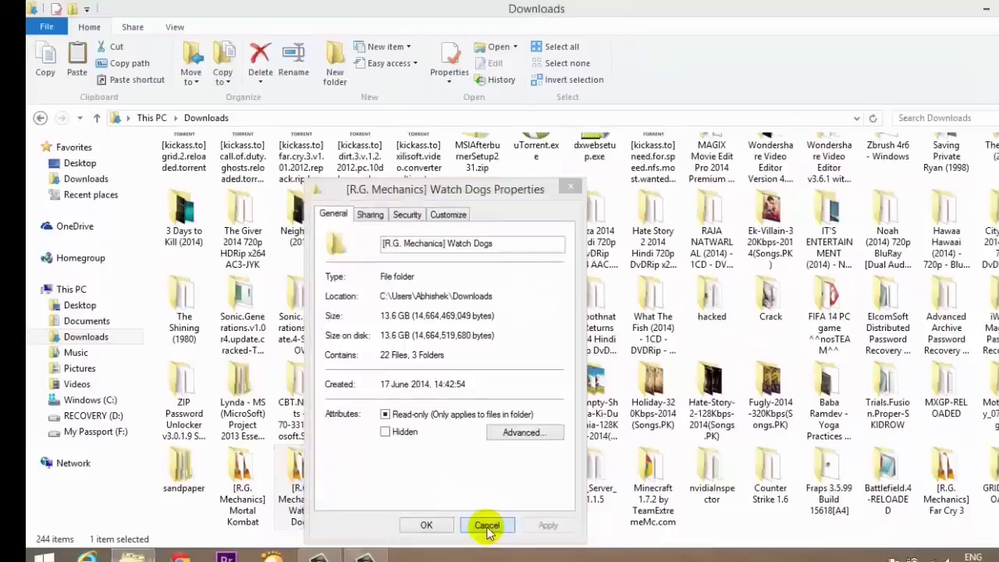
pyautogui.click(533, 538)
pyautogui.rightClick(326, 466)
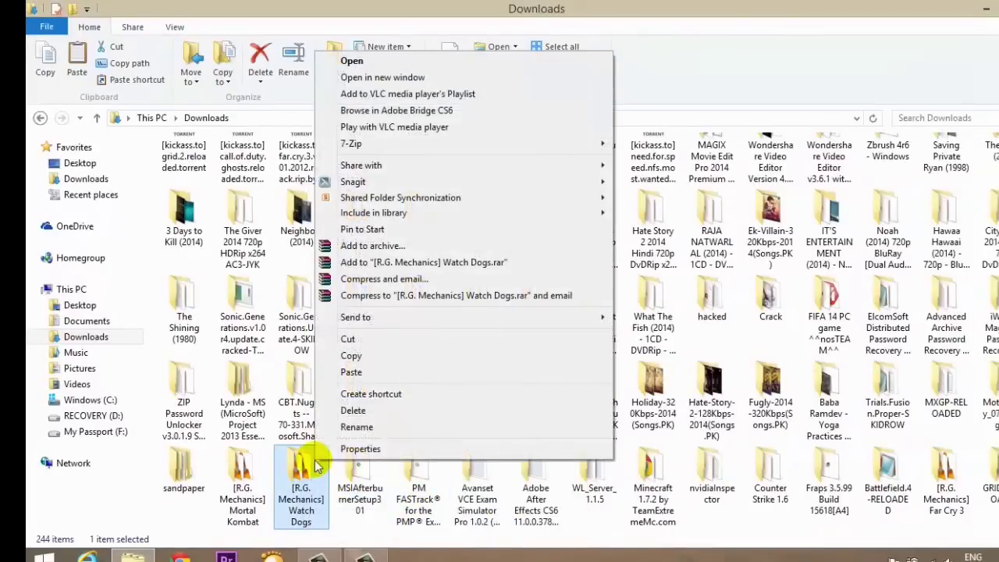
pyautogui.click(348, 341)
# Step: Create a folder named Games on My Passport (F:), paste the Watch Dogs folder into it and return to the drive's root
pyautogui.click(85, 433)
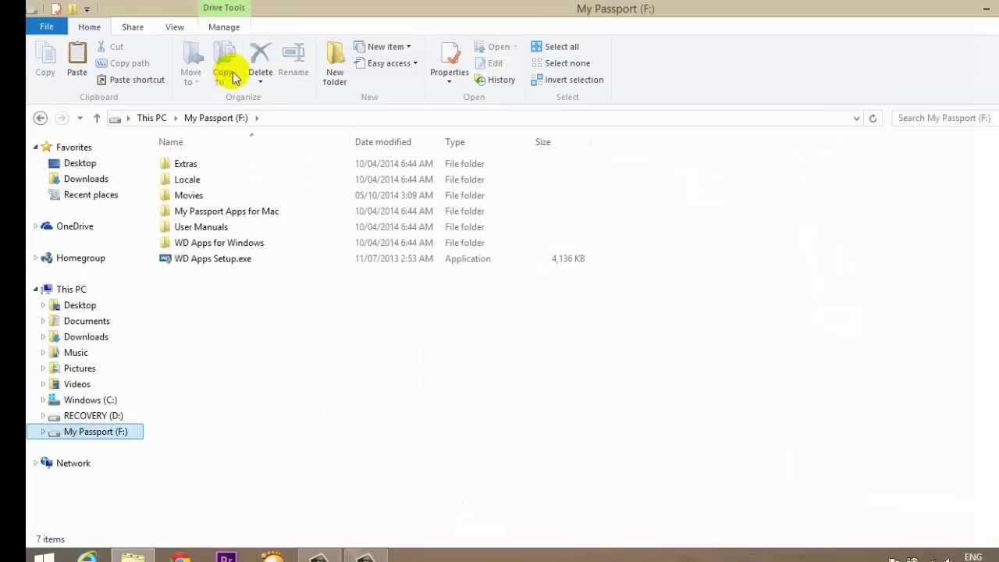
pyautogui.click(335, 63)
pyautogui.write('Games')
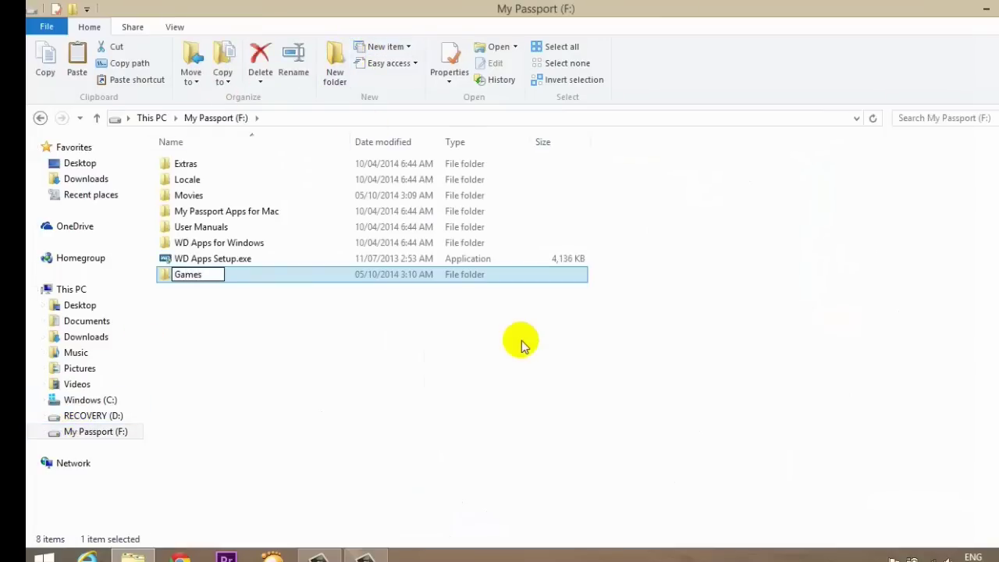
pyautogui.press('Return')
pyautogui.press('Return')
pyautogui.rightClick(408, 306)
pyautogui.click(464, 418)
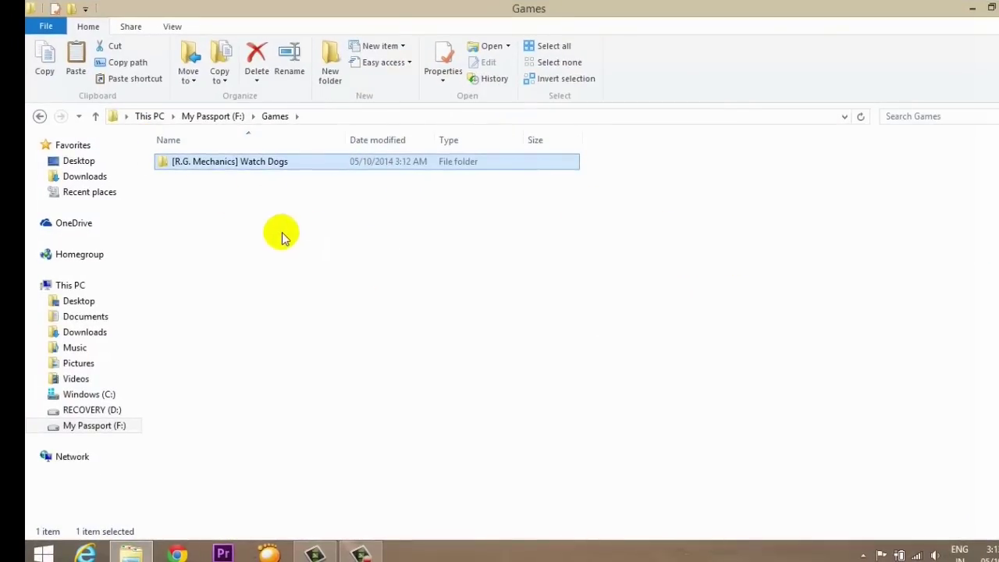
pyautogui.click(40, 116)
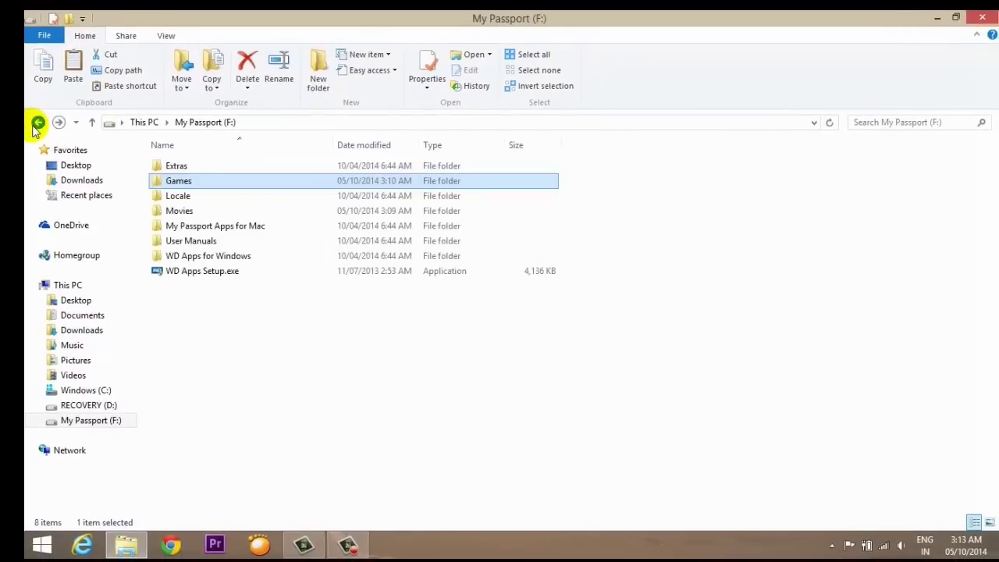